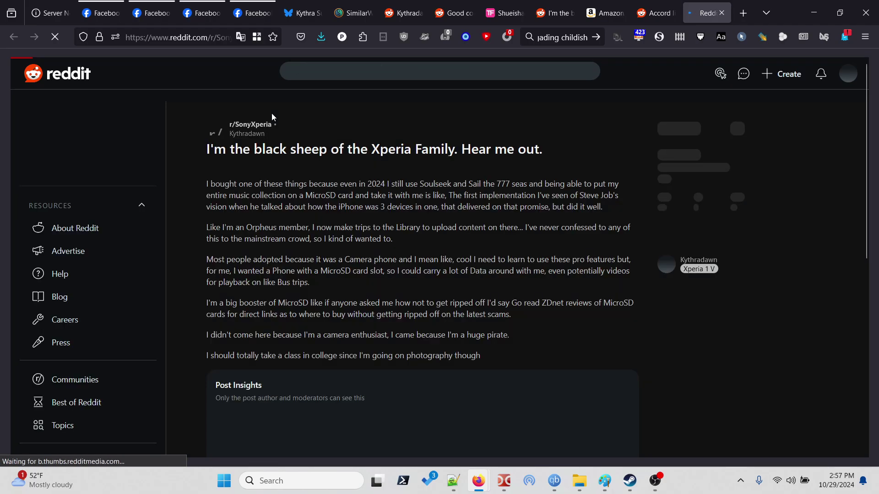
{"action": "scroll", "coordinate": [271, 118], "scroll_direction": "down", "scroll_amount": 1}
{"action": "scroll", "coordinate": [271, 116], "scroll_direction": "down", "scroll_amount": 2}
{"action": "scroll", "coordinate": [271, 113], "scroll_direction": "down", "scroll_amount": 3}
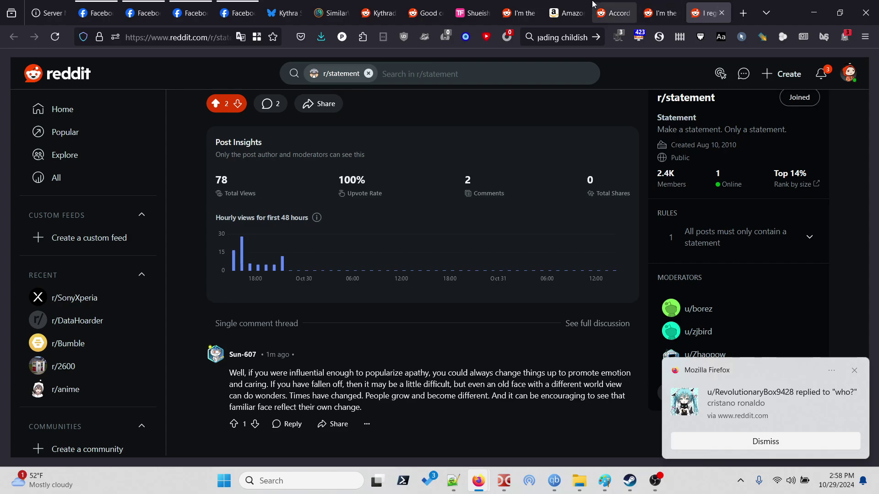
Return to the Reddit home feed via the logo, showing the r/statement post.
{"action": "left_click", "coordinate": [56, 68]}
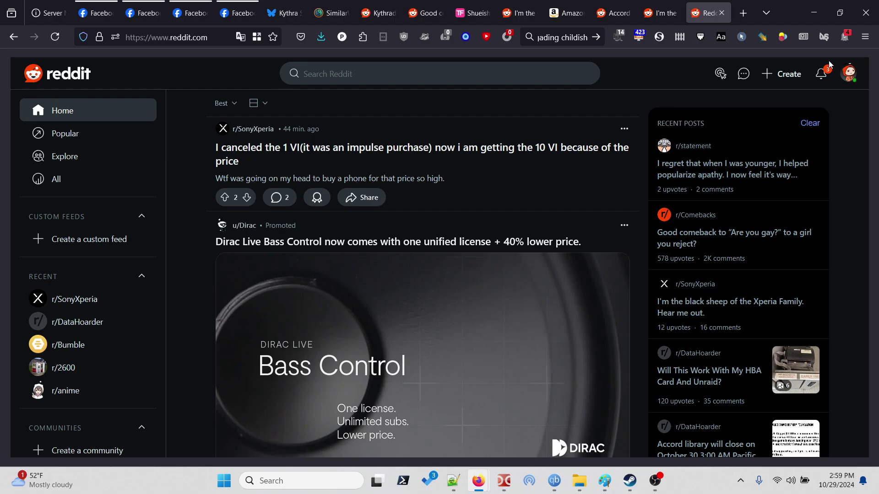
Switch between OBS Studio and Firefox, ending with OBS Studio in front, still recording.
{"action": "key", "text": "alt+Tab"}
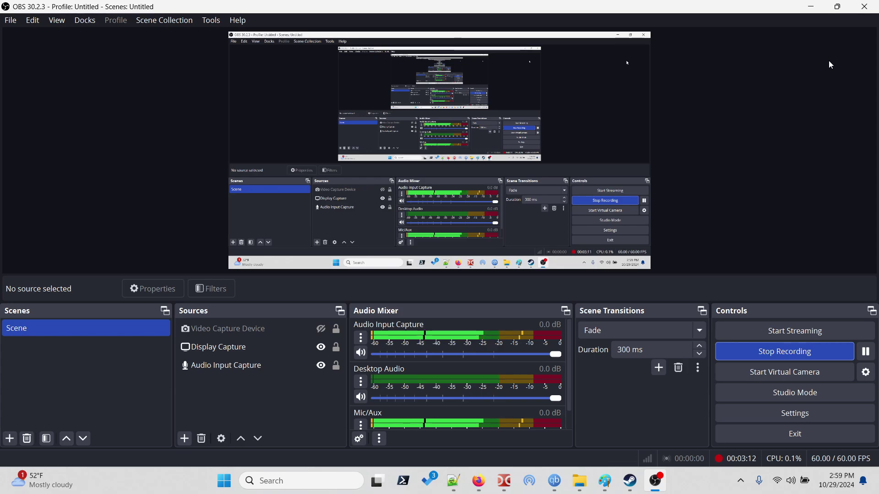
{"action": "key", "text": "alt+Tab"}
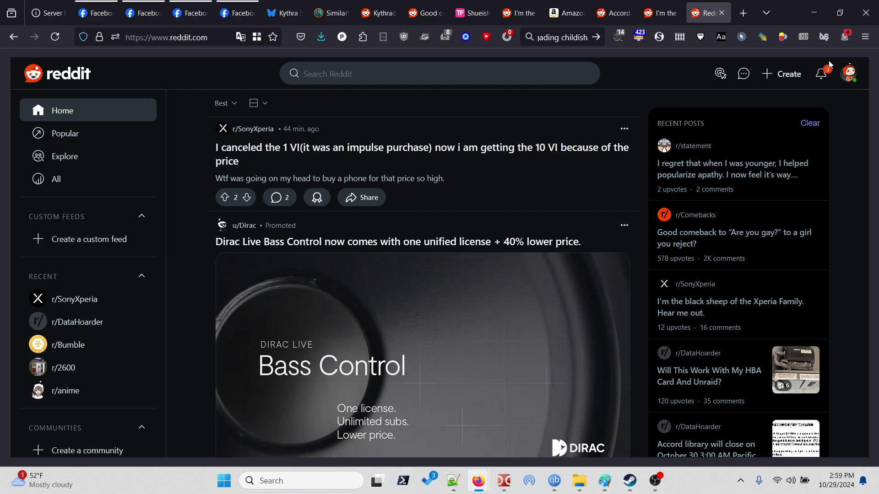
{"action": "key", "text": "alt+Tab"}
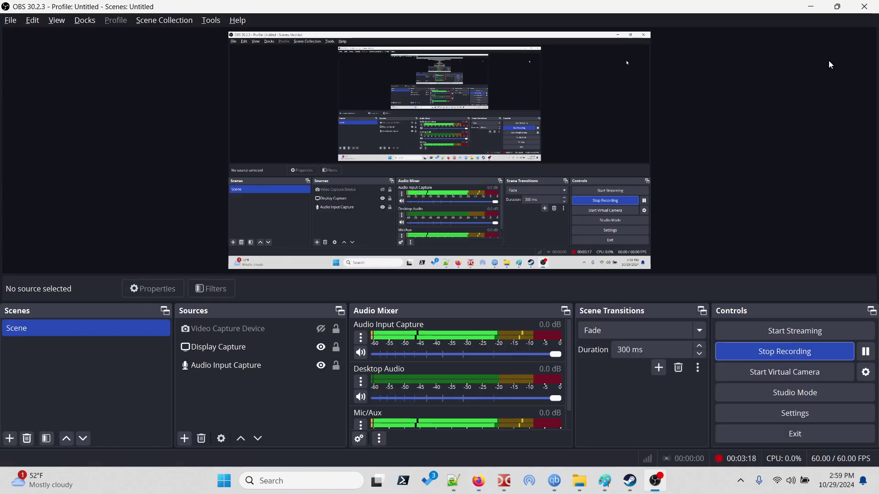